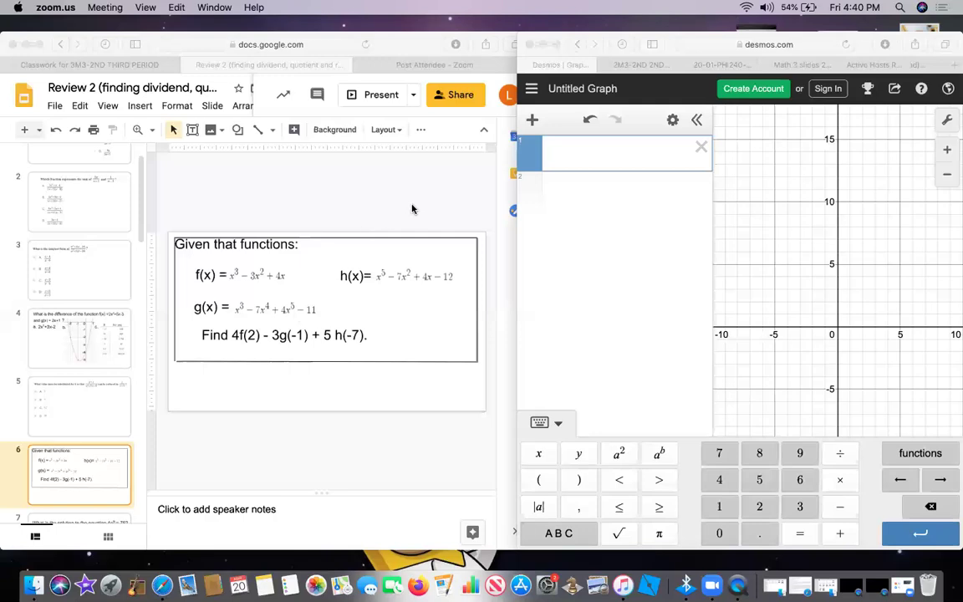
# - Define the function f(x) = x^3 - 3x^2 + 4x in the first expression line of the Desmos graph
pyautogui.click(553, 156)
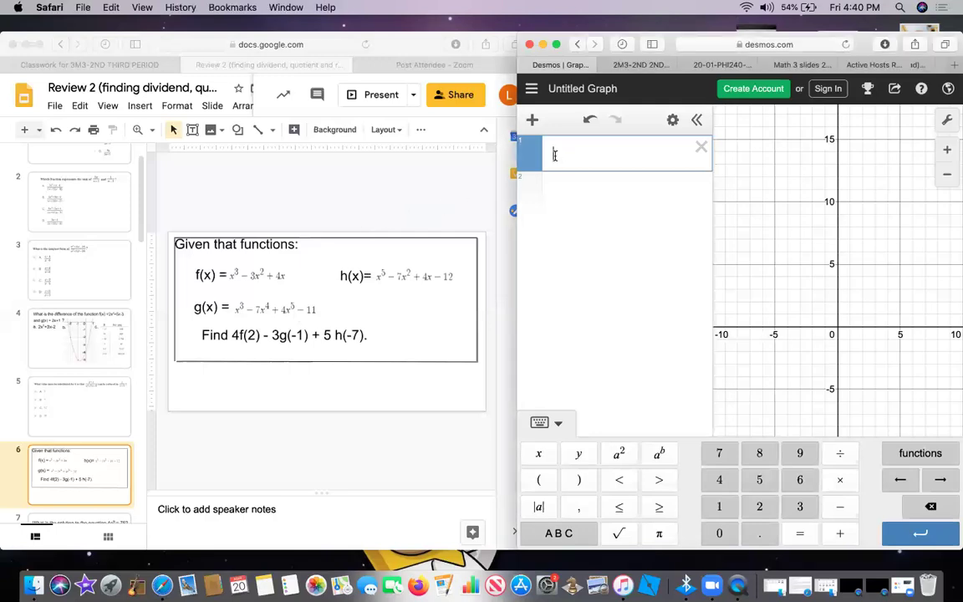
pyautogui.write('f(')
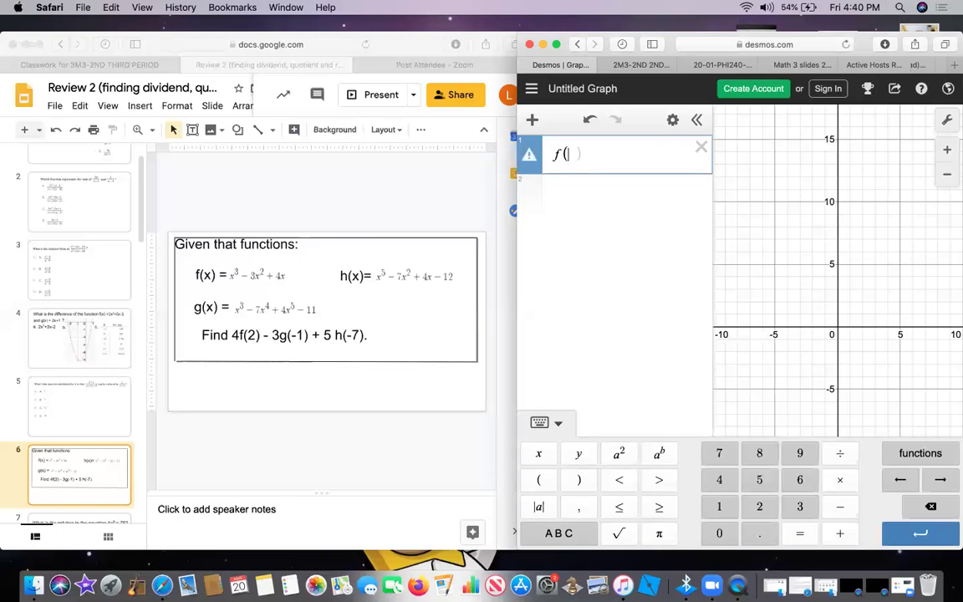
pyautogui.write('x)=x^3')
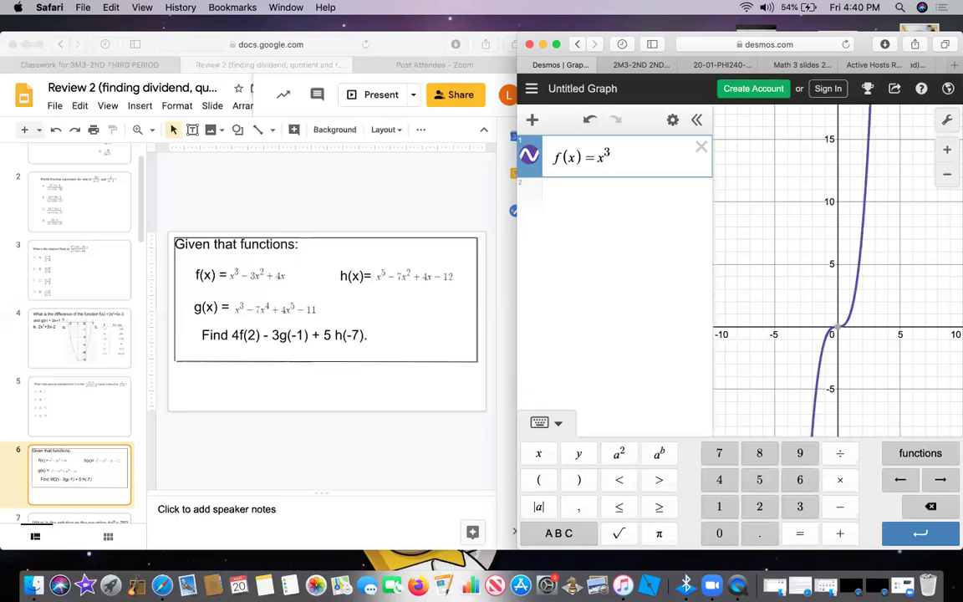
pyautogui.press('Right')
pyautogui.write('-3x^2')
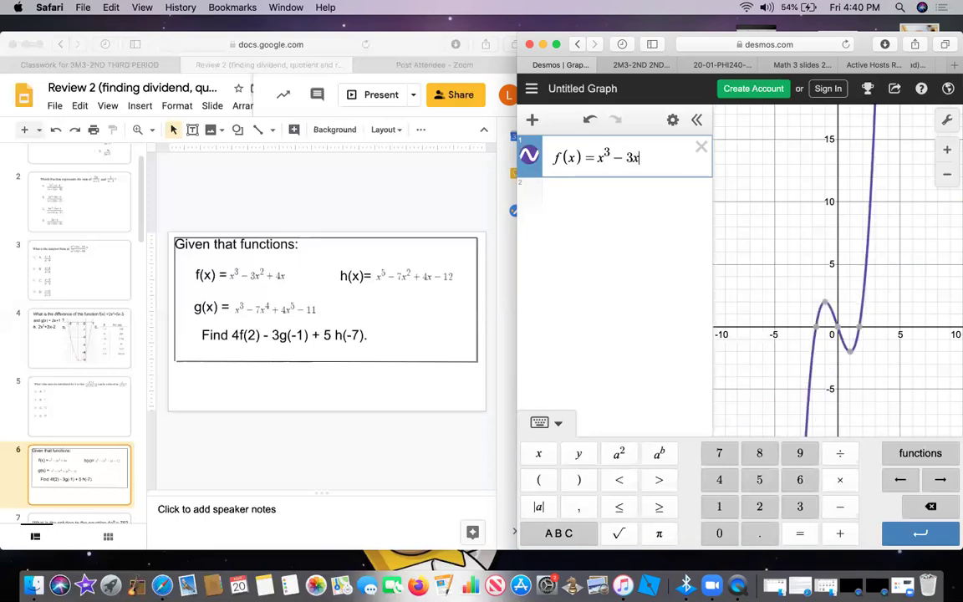
pyautogui.press('Right')
pyautogui.write('+4x')
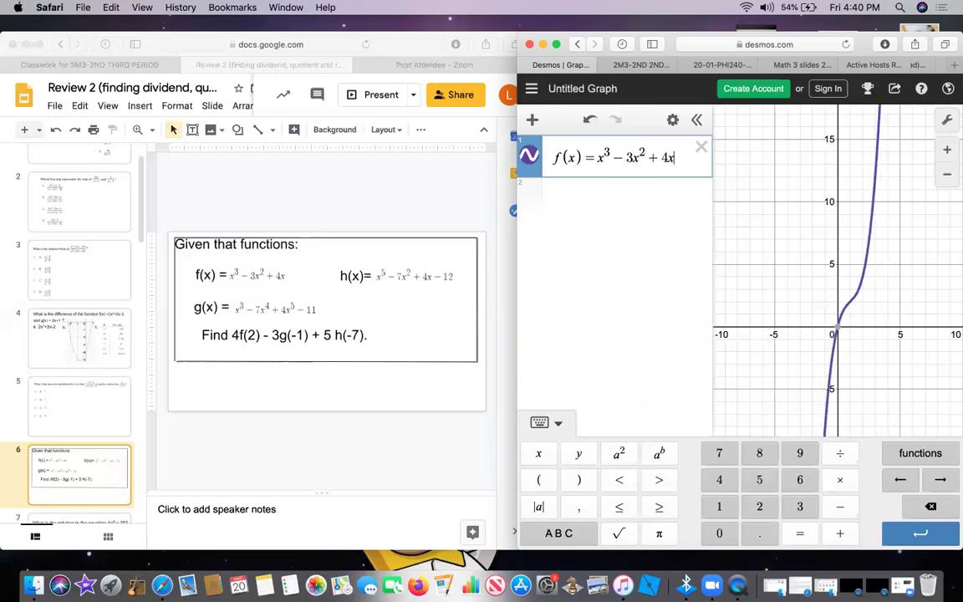
pyautogui.press('Return')
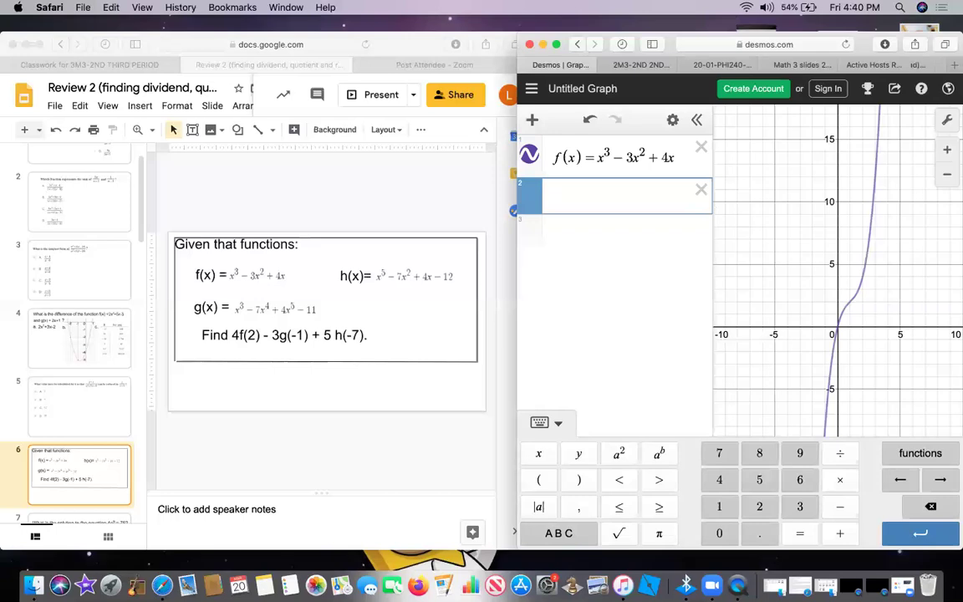
# - Define the function g(x) = x^3 - 7x^4 + 4x^5 - 11 in the second expression line
pyautogui.write('g(x)=')
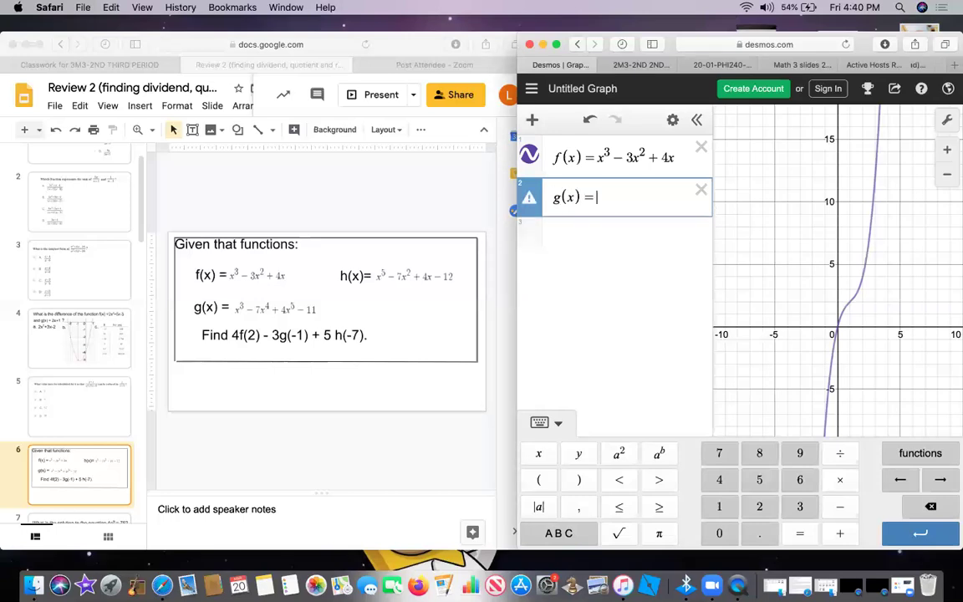
pyautogui.write('x^3')
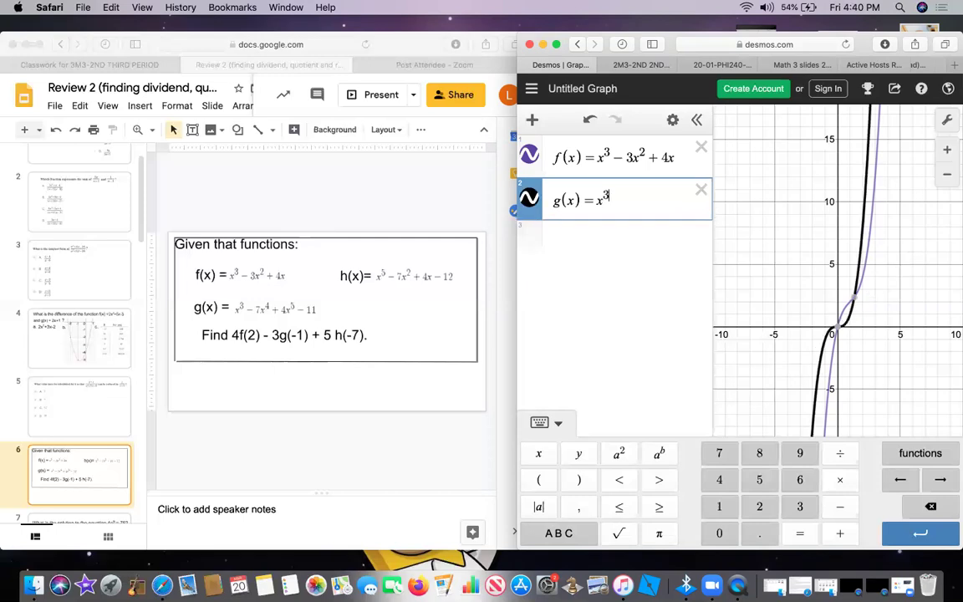
pyautogui.press('Right')
pyautogui.write('- 7x')
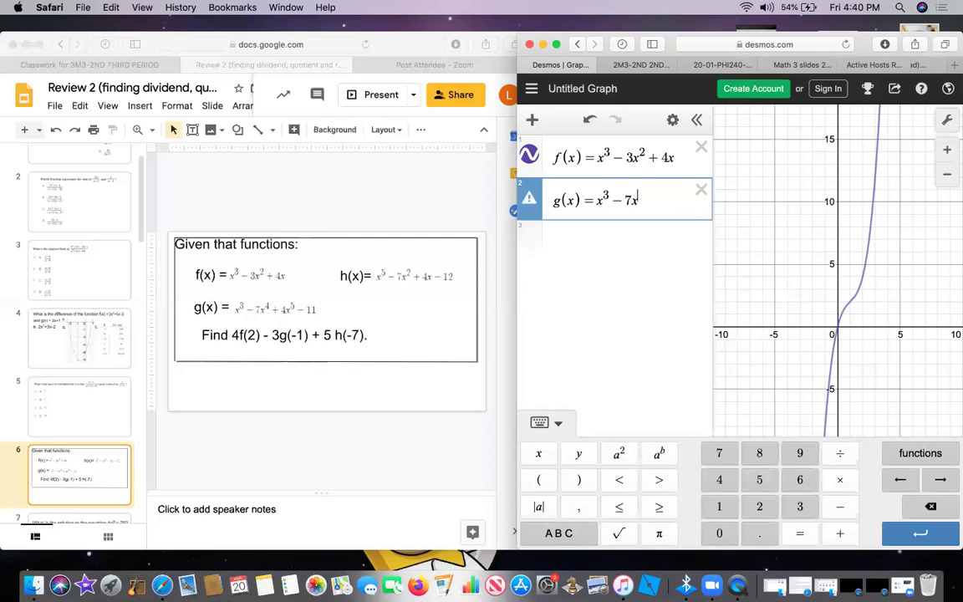
pyautogui.write('^4 ')
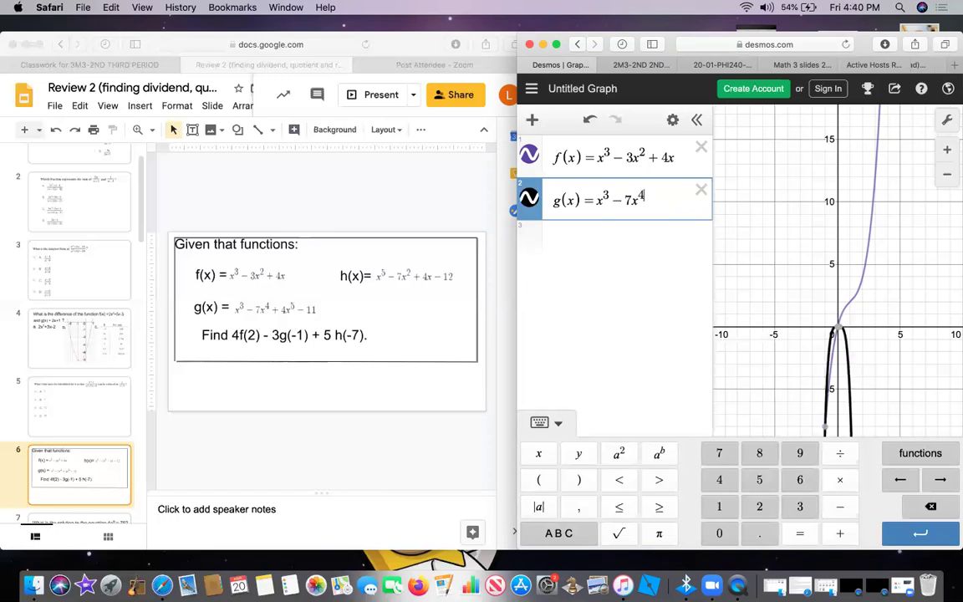
pyautogui.write('+ ')
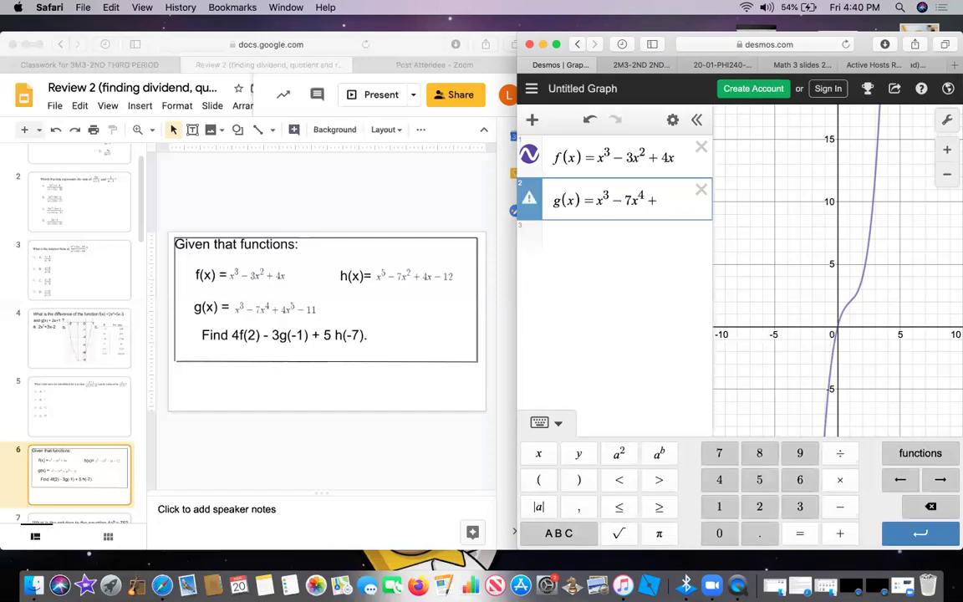
pyautogui.write('4x^5')
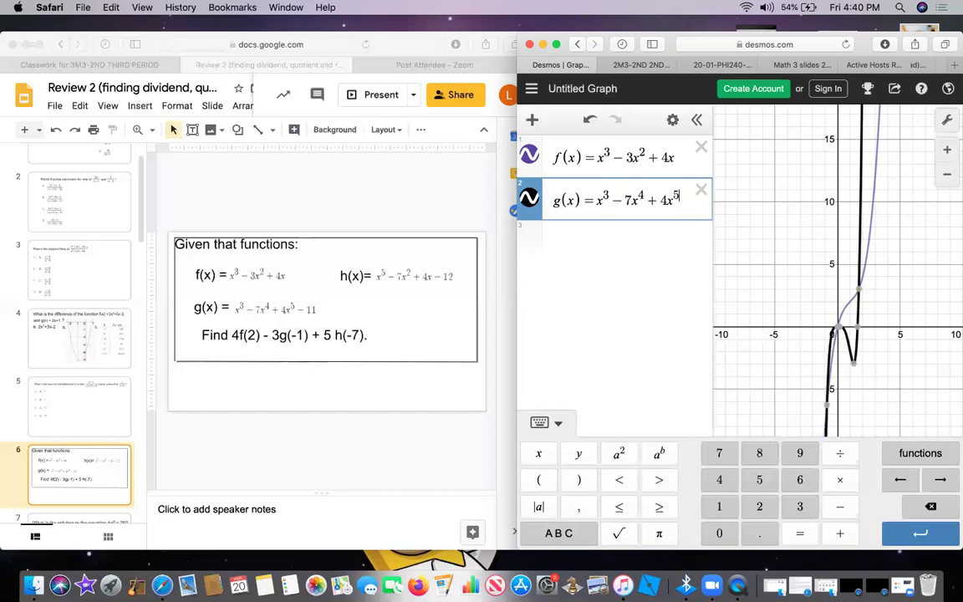
pyautogui.press('Right')
pyautogui.write('-11')
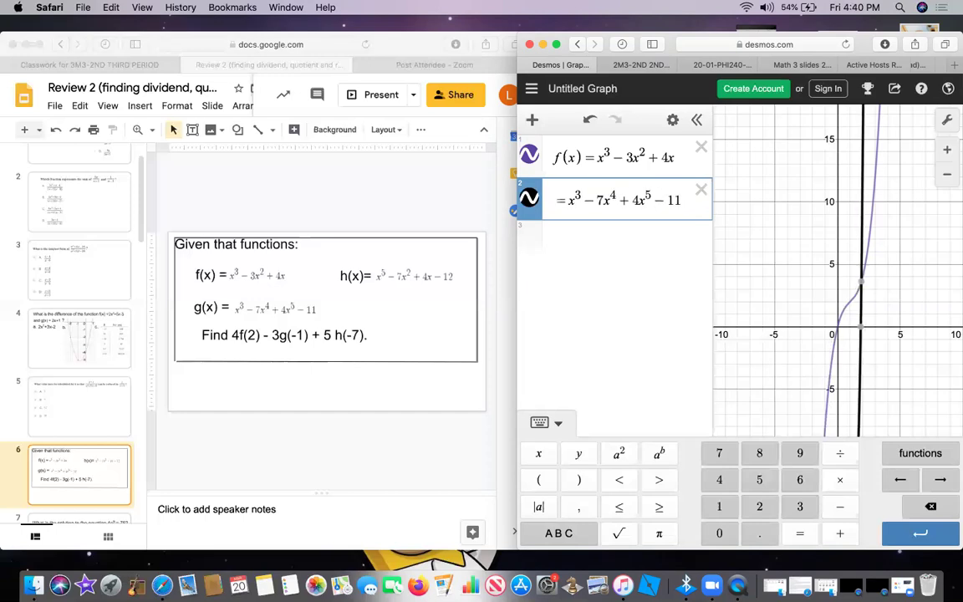
# - Define the function h(x) = x^5 - 7x^2 + 4x - 12 in the third expression line
pyautogui.click(583, 239)
pyautogui.write('h(')
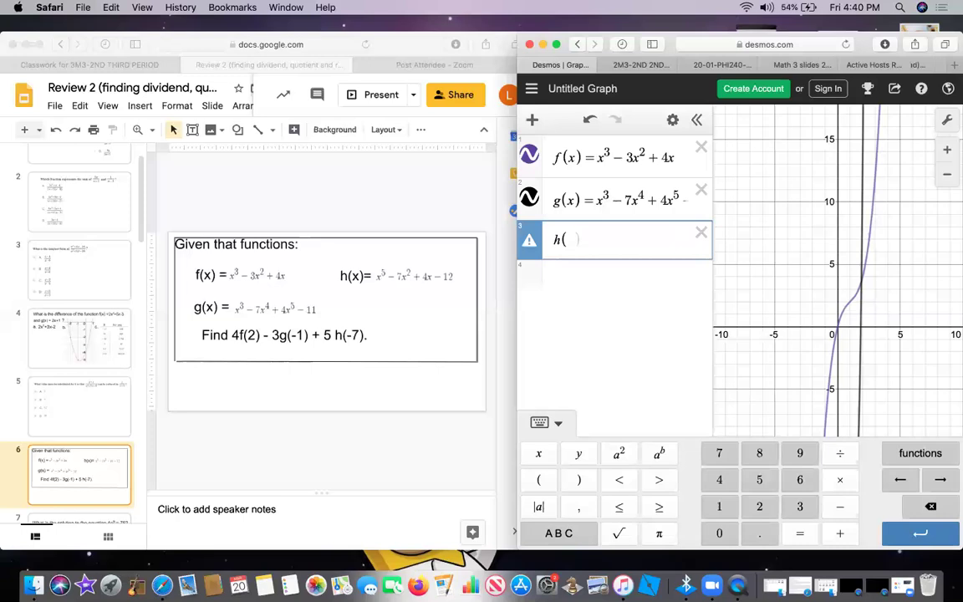
pyautogui.write('x)=x^5')
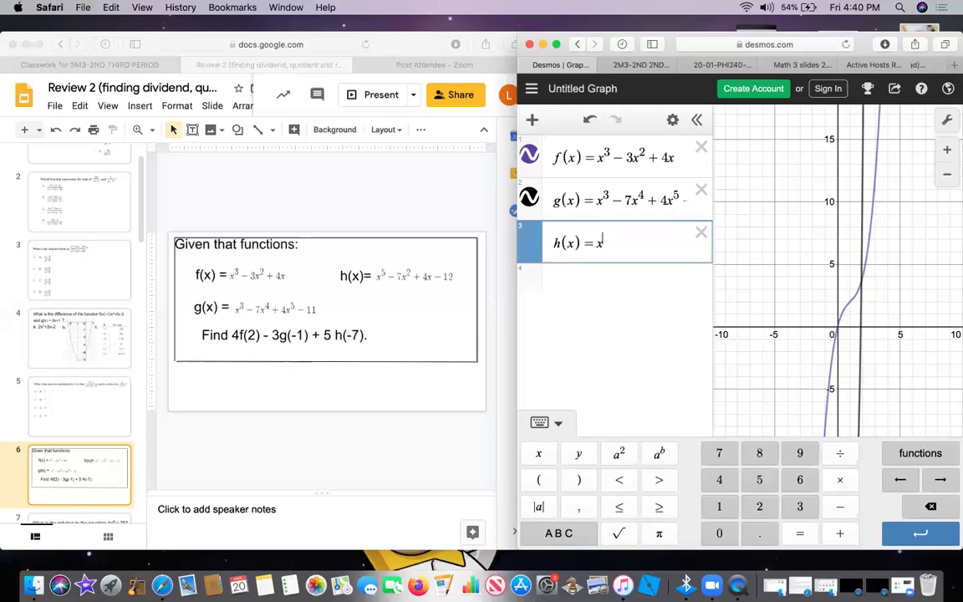
pyautogui.press('Right')
pyautogui.write('-')
pyautogui.write('7x')
pyautogui.write('^')
pyautogui.write('2')
pyautogui.press('Right')
pyautogui.write('+')
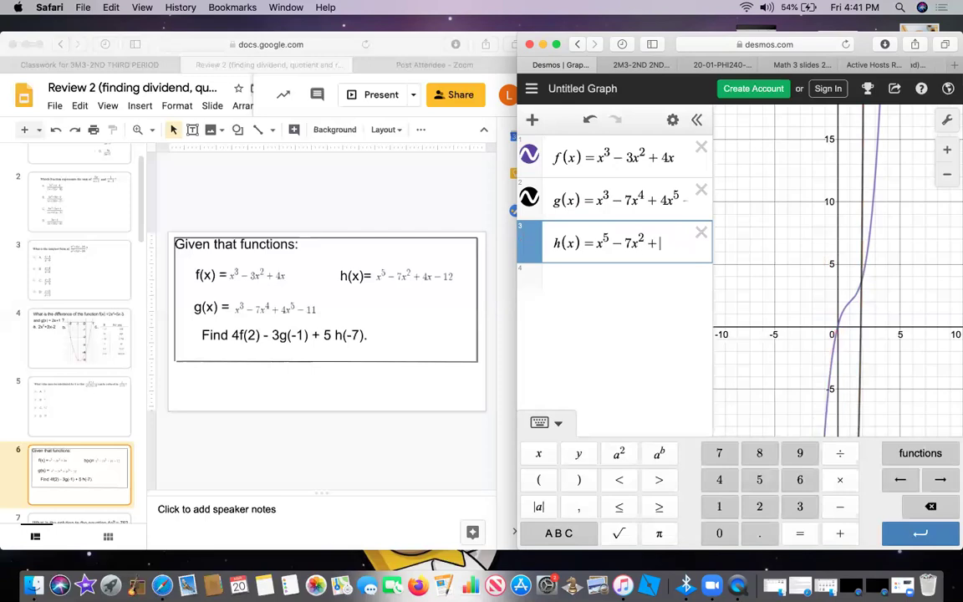
pyautogui.write(' 4x - 12')
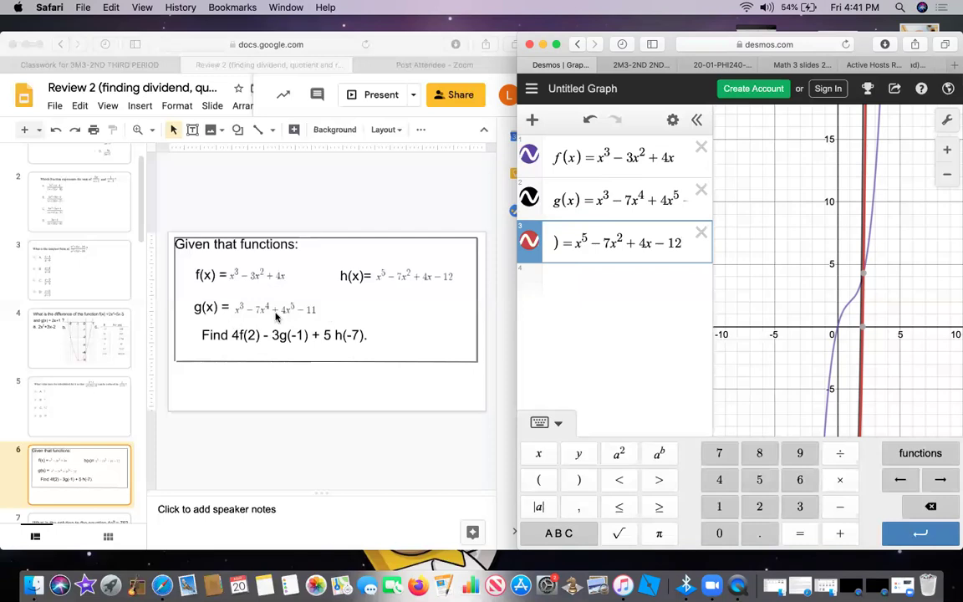
# - Evaluate the combined expression 4f(2) - 3g(-1) + 5h(-7) in the fourth expression line
pyautogui.click(584, 286)
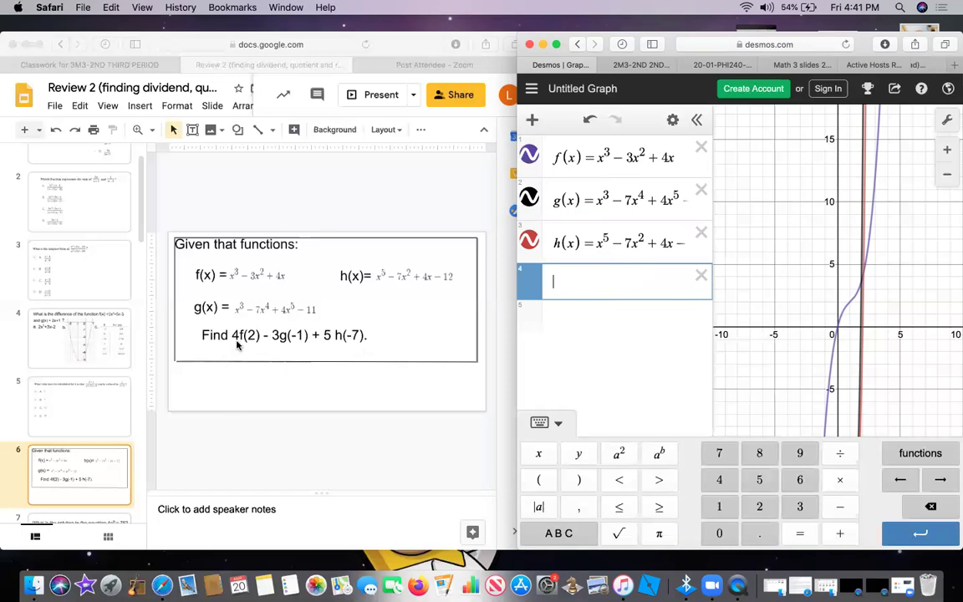
pyautogui.write('4f(2)')
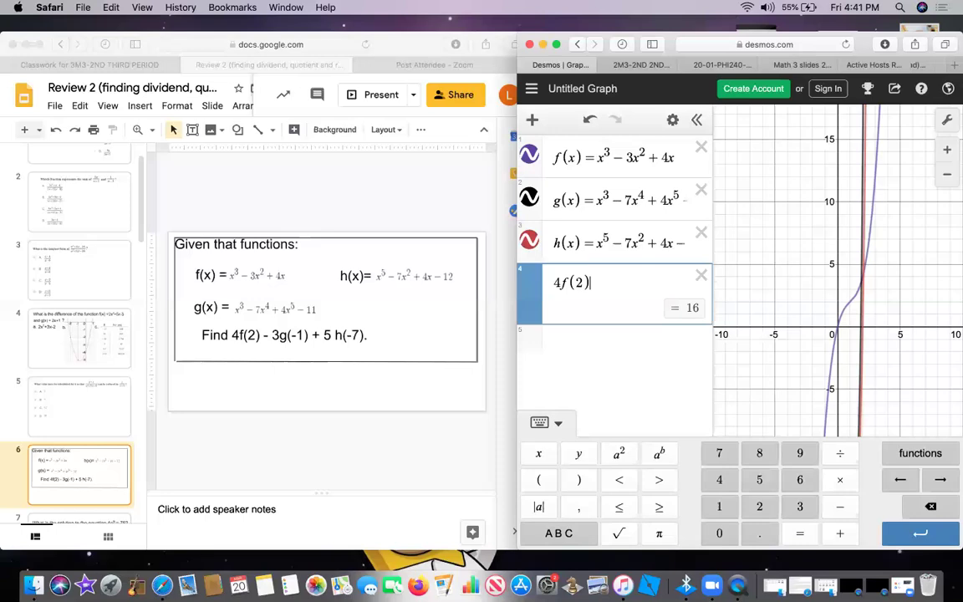
pyautogui.write('-')
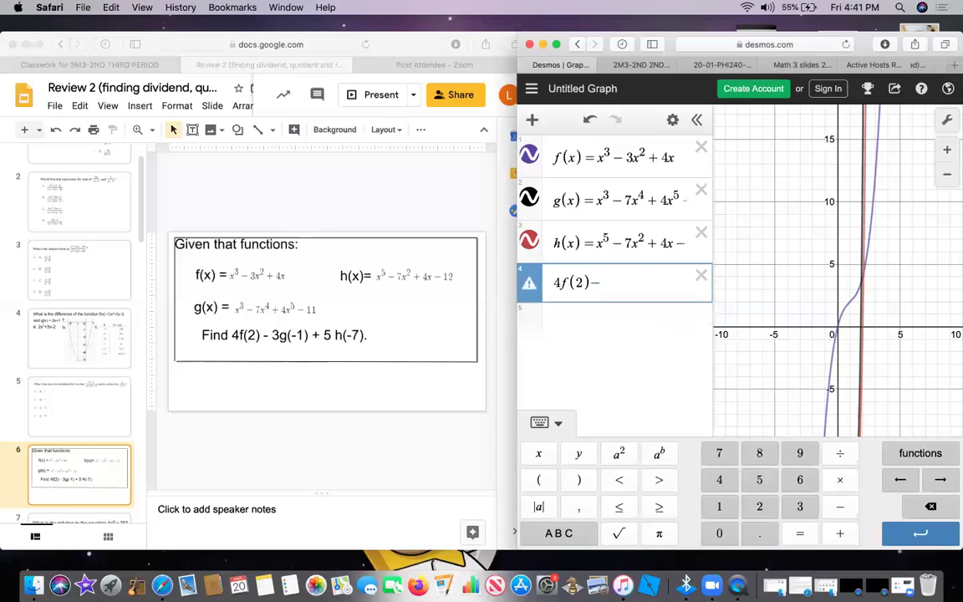
pyautogui.write('3')
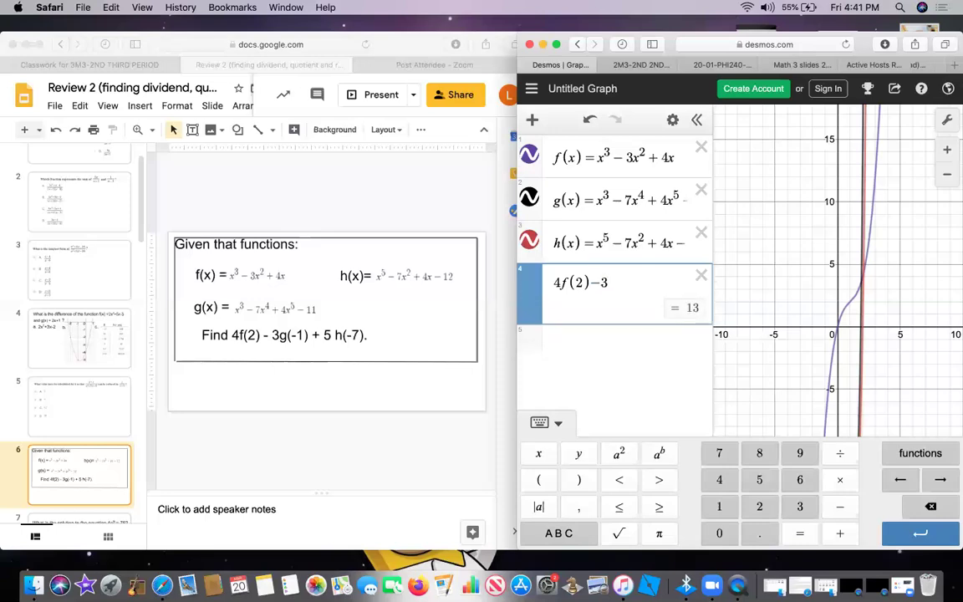
pyautogui.write('g(')
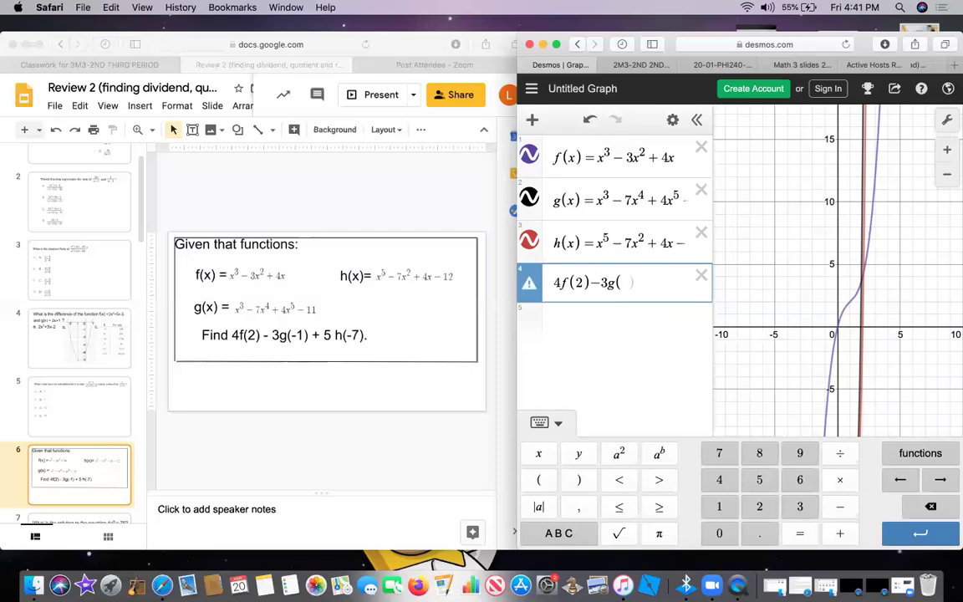
pyautogui.write('-1)')
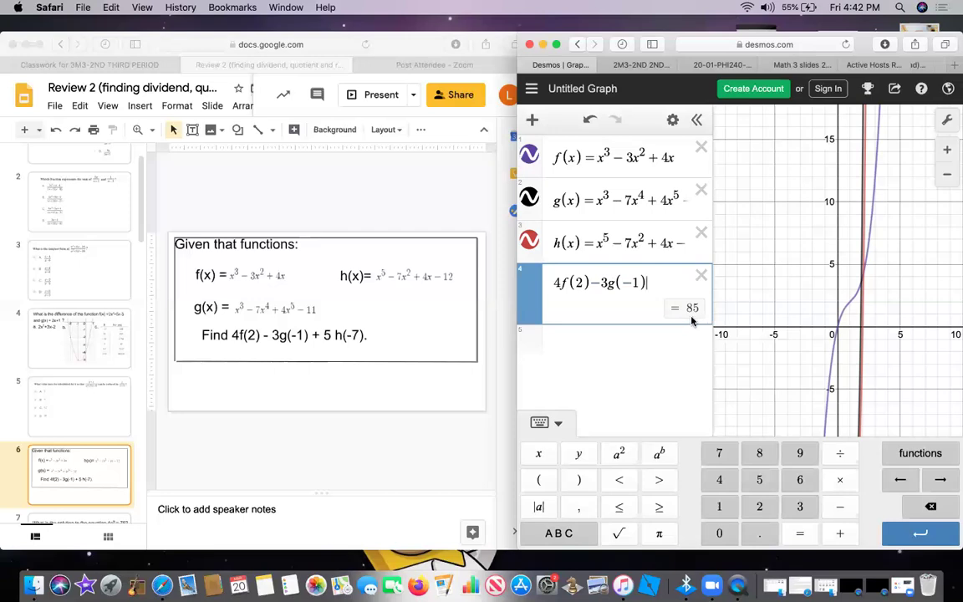
pyautogui.write('+5h')
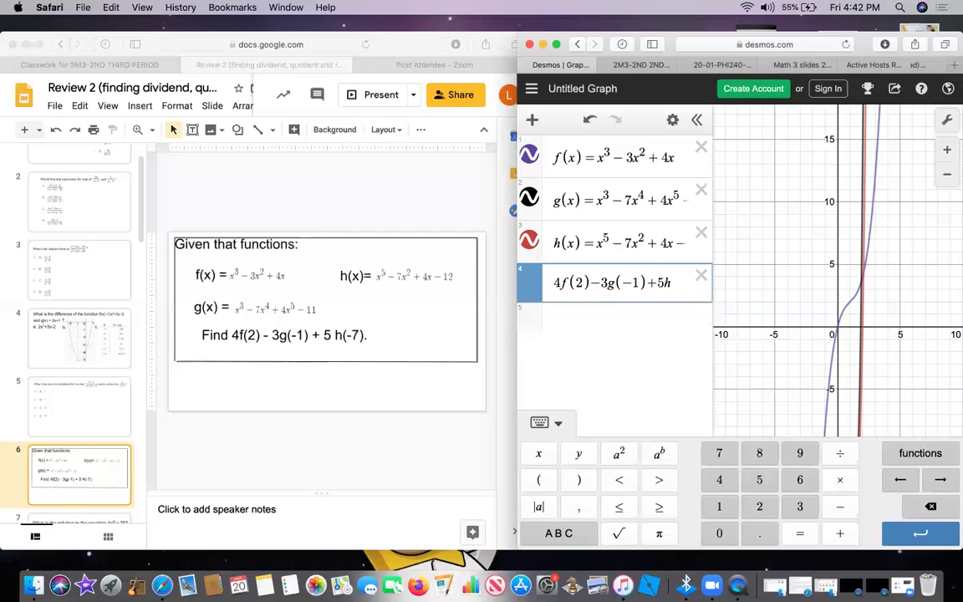
pyautogui.write('(-')
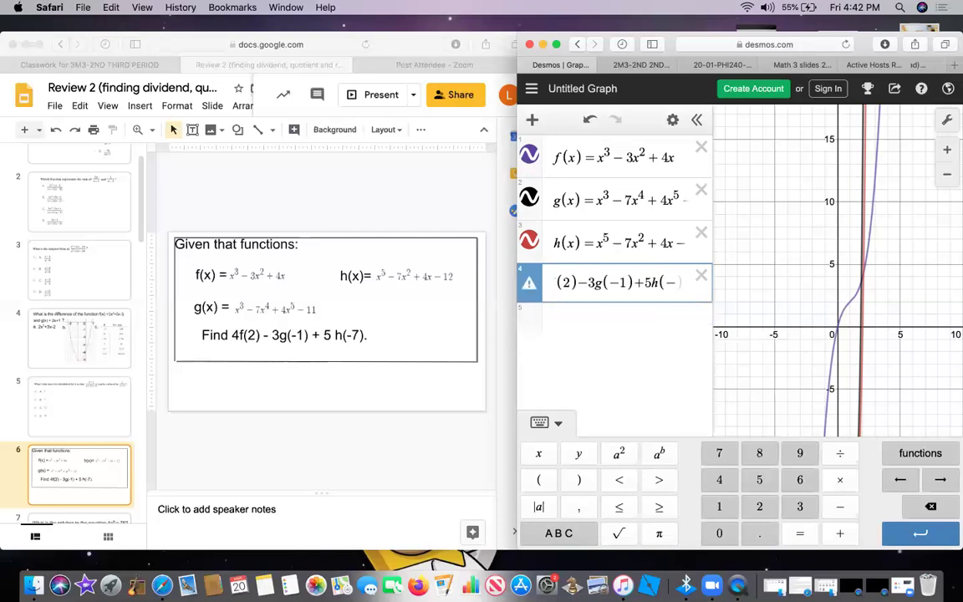
pyautogui.write('7)')
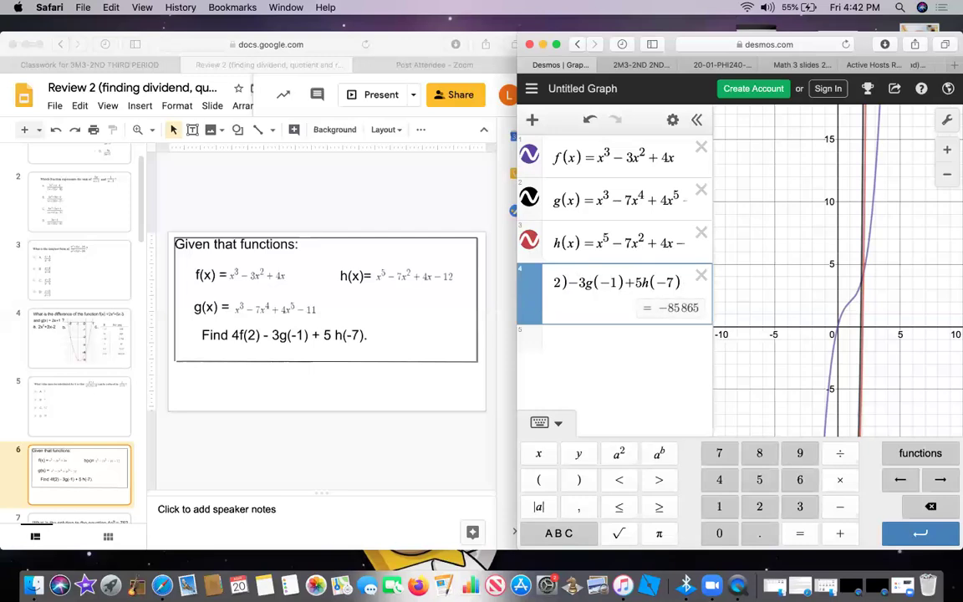